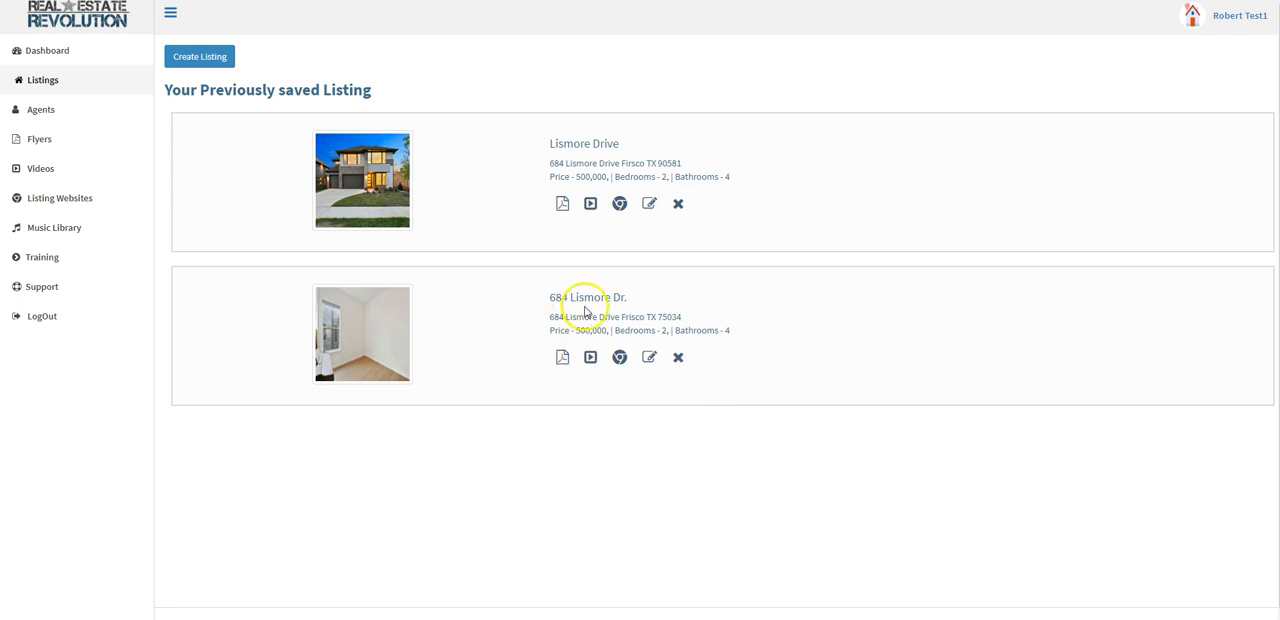
pyautogui.click(562, 360)
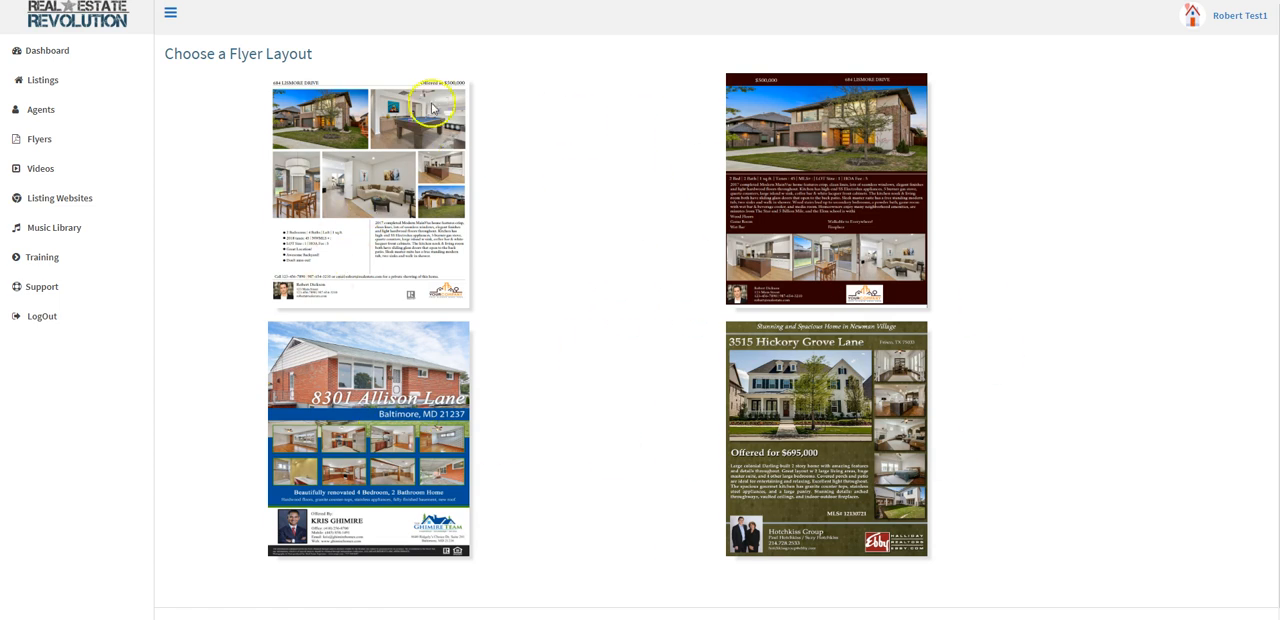
pyautogui.click(343, 192)
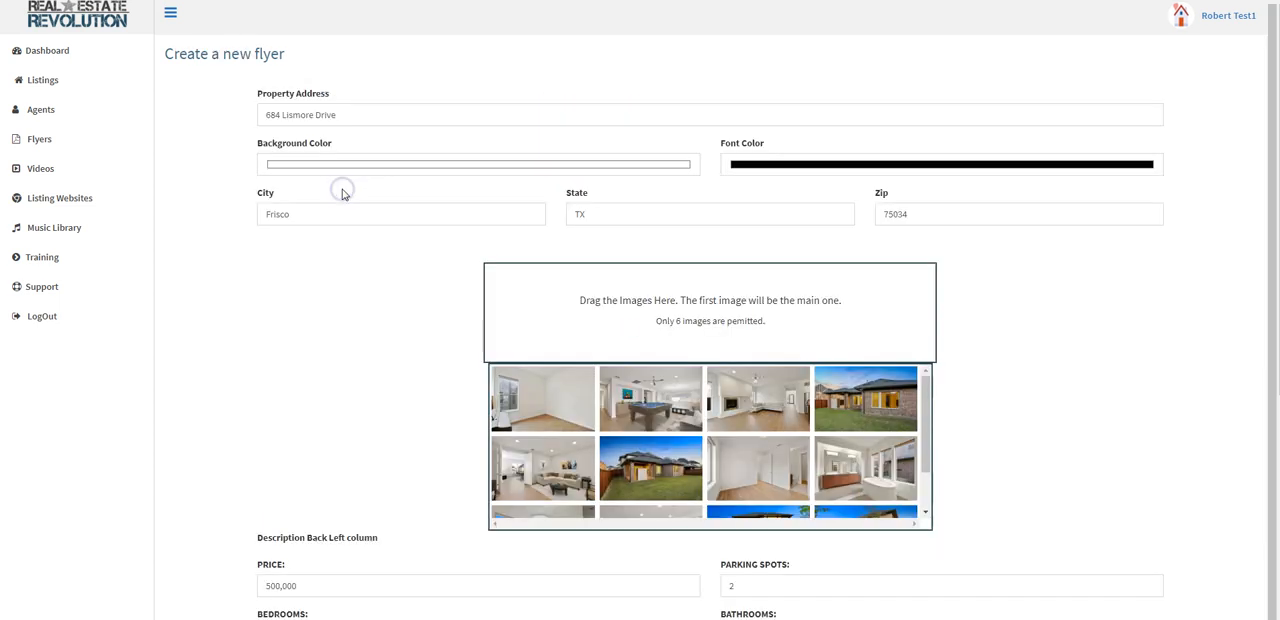
# Step: Set the flyer's background color to the dark red basic color (red 128, green 0, blue 0)
pyautogui.click(405, 170)
pyautogui.click(277, 101)
pyautogui.moveTo(198, 0); pyautogui.dragTo(251, 129)
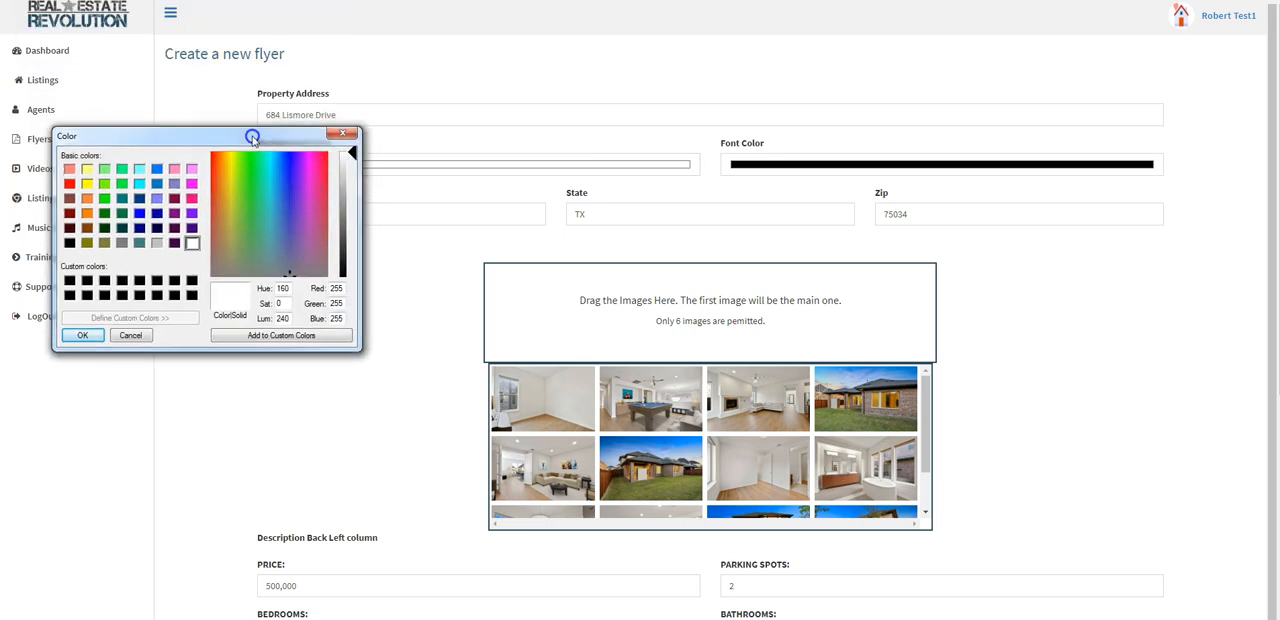
pyautogui.click(69, 213)
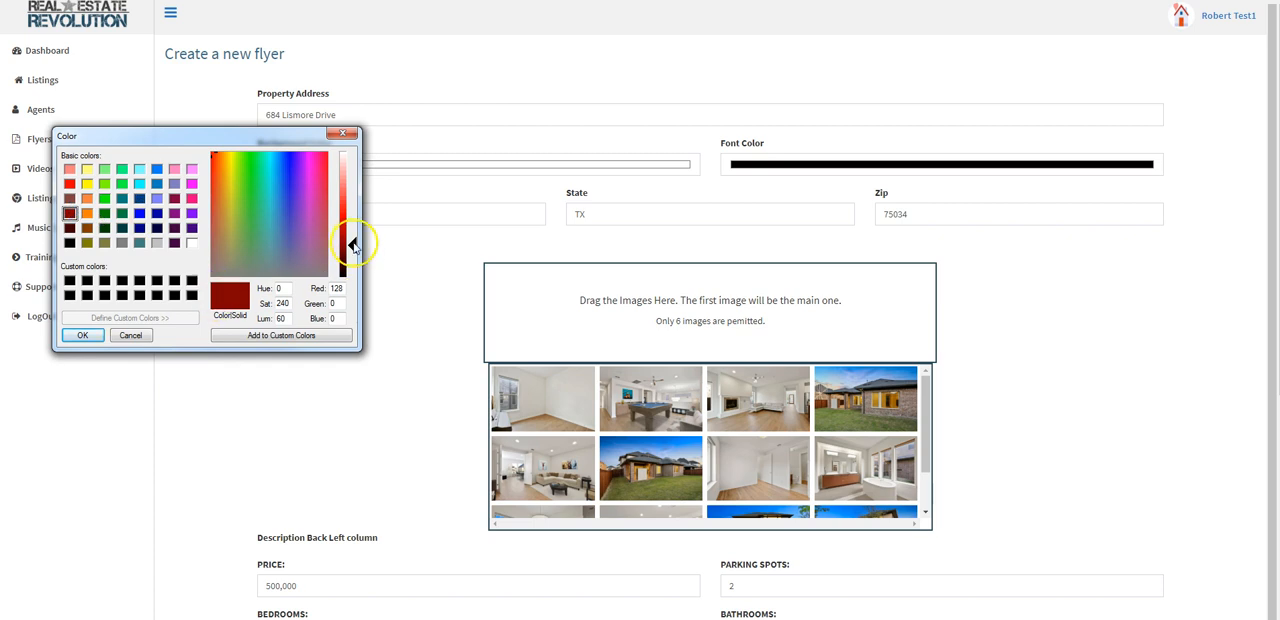
pyautogui.click(80, 338)
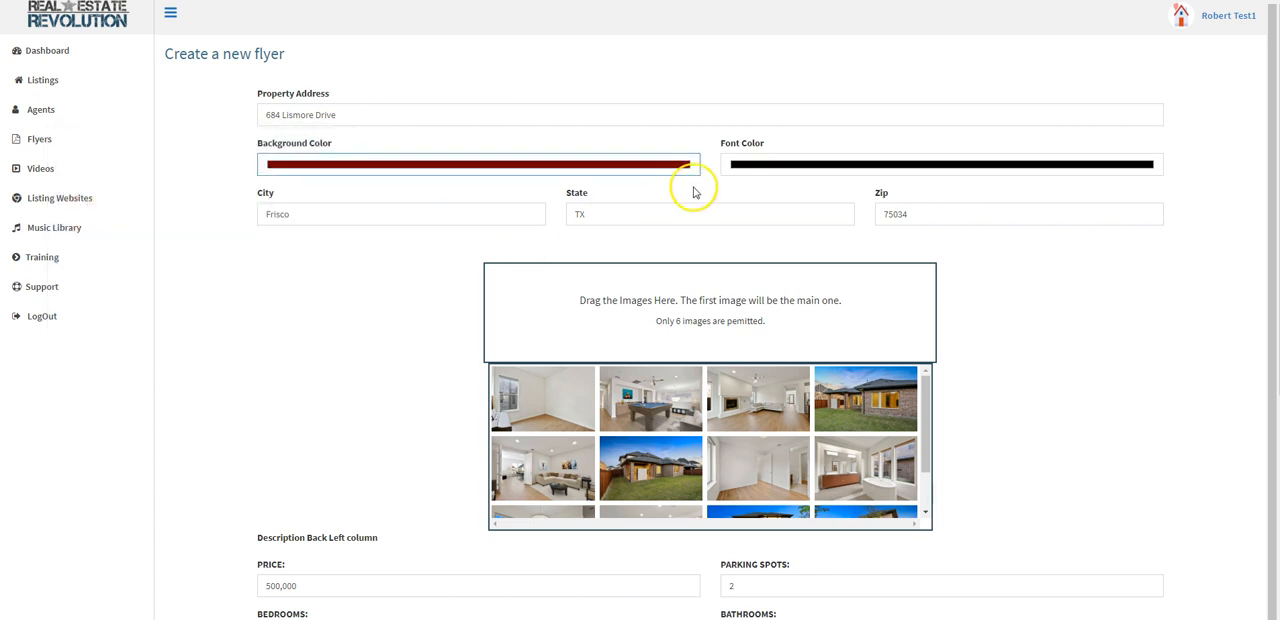
# Step: Set the flyer's font color to white (red 255, green 255, blue 255)
pyautogui.click(760, 166)
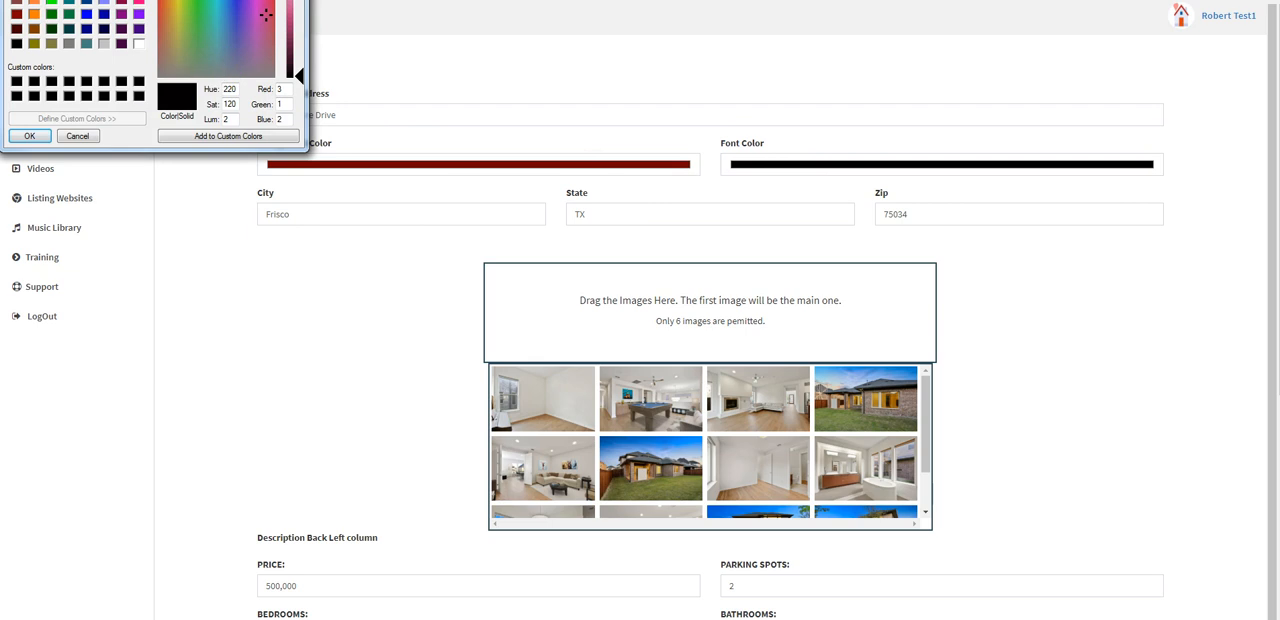
pyautogui.moveTo(226, 0); pyautogui.dragTo(301, 121)
pyautogui.click(214, 223)
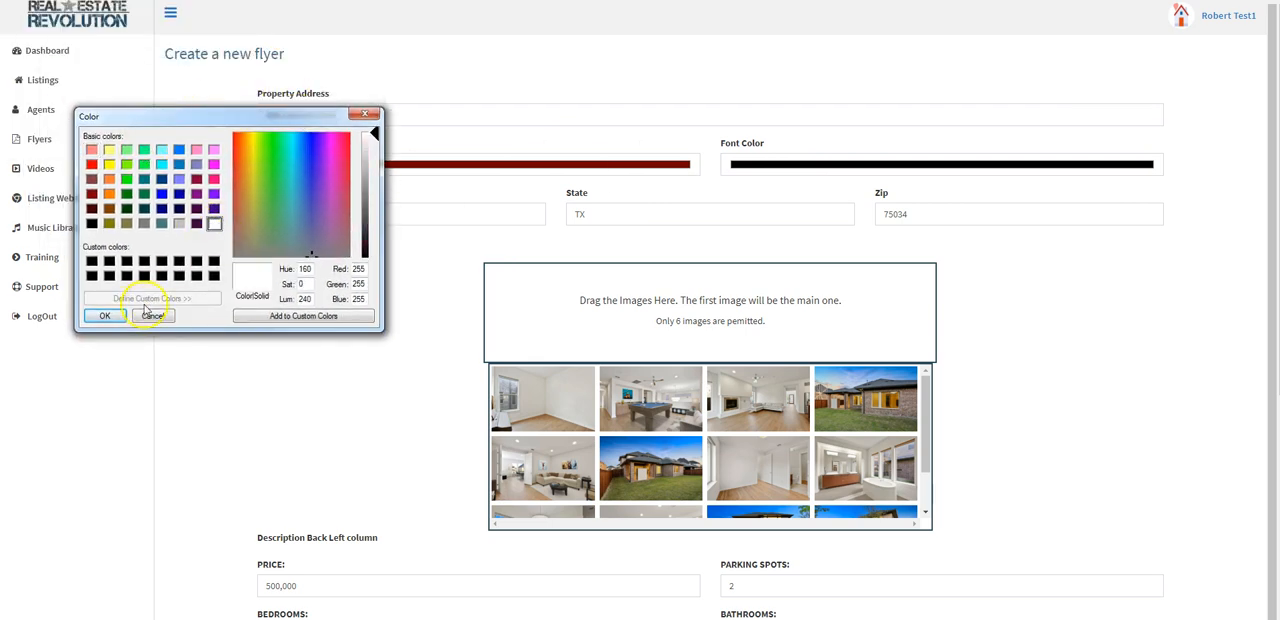
pyautogui.click(104, 316)
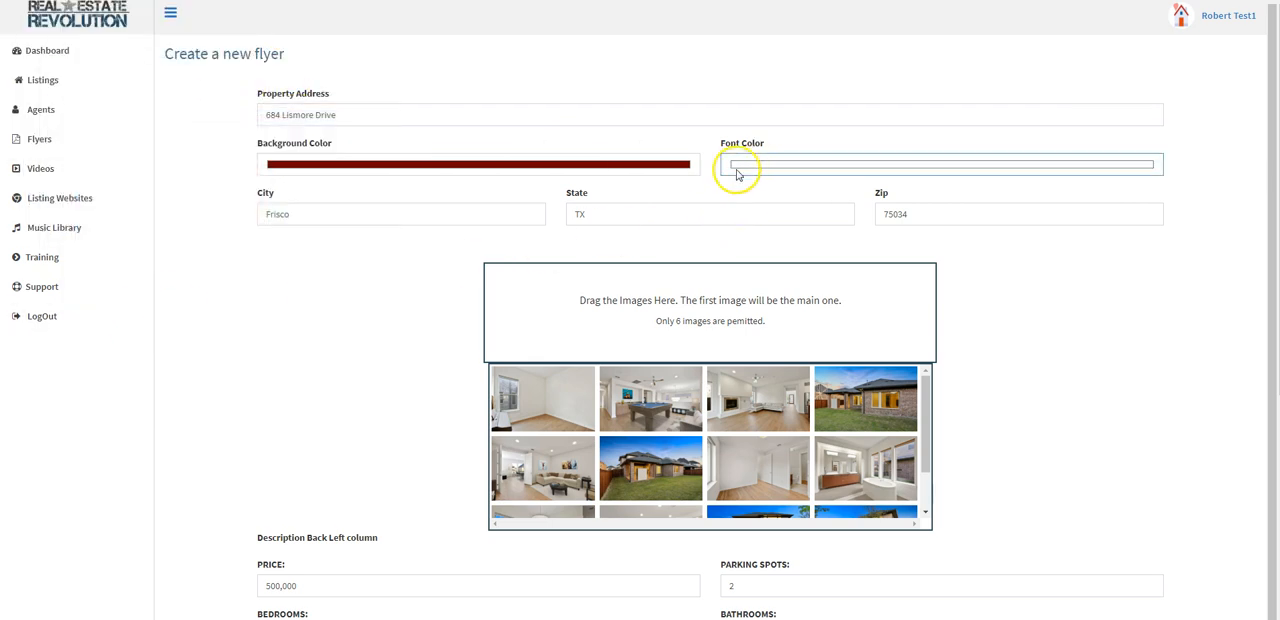
# Step: Add the front exterior photo with the tree and the pool table photo to the flyer, with the exterior as the first image
pyautogui.click(1066, 338)
pyautogui.scroll(-1, 1066, 338)
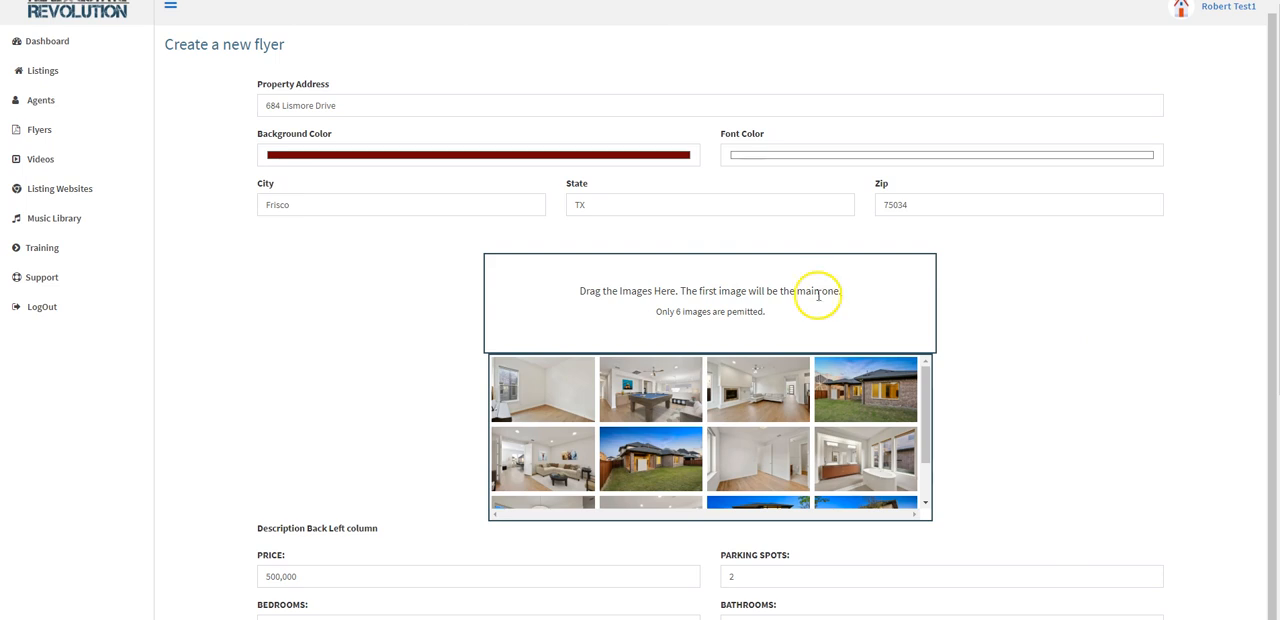
pyautogui.scroll(-1, 873, 410)
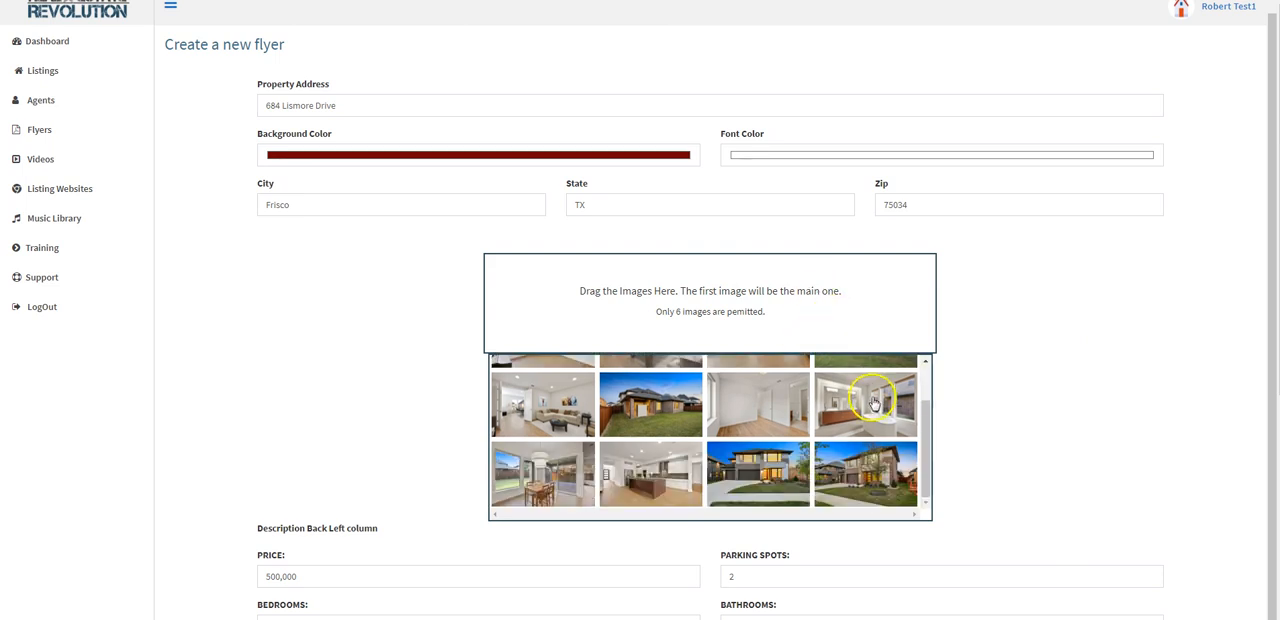
pyautogui.scroll(-1, 849, 410)
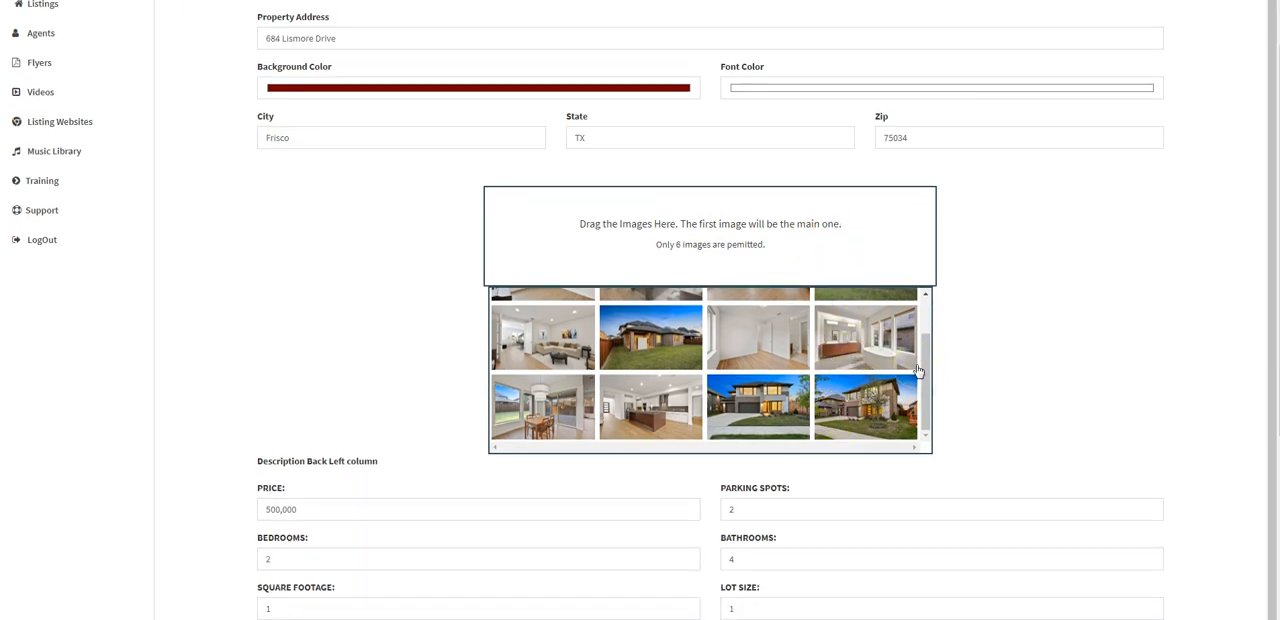
pyautogui.moveTo(850, 400); pyautogui.dragTo(794, 271)
pyautogui.moveTo(655, 335); pyautogui.dragTo(855, 289)
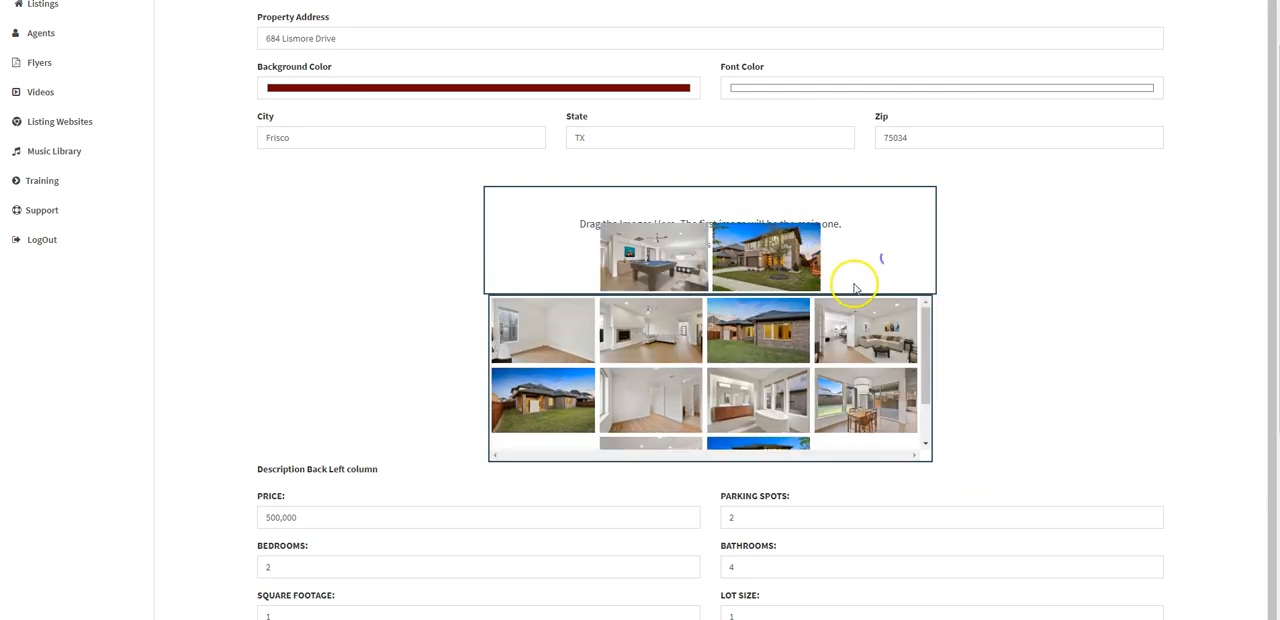
pyautogui.moveTo(726, 269); pyautogui.dragTo(658, 265)
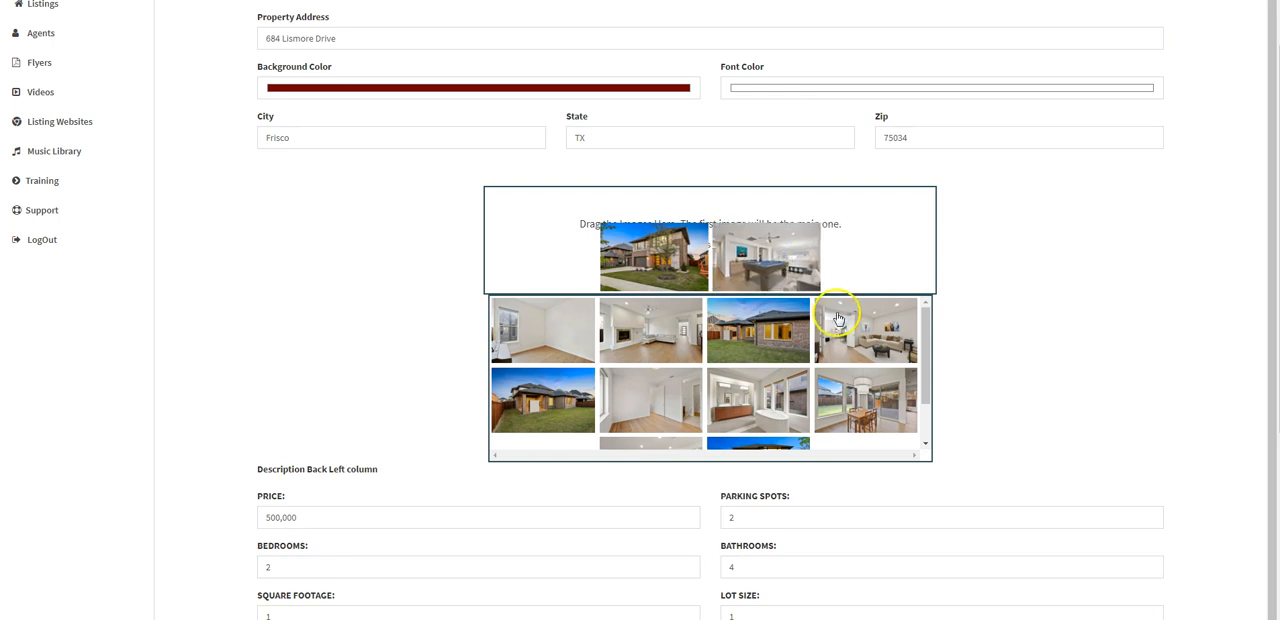
# Step: Add the dining area, living room, bathroom and kitchen photos to the flyer's images after the pool table photo
pyautogui.moveTo(875, 395); pyautogui.dragTo(888, 272)
pyautogui.moveTo(880, 350); pyautogui.dragTo(895, 272)
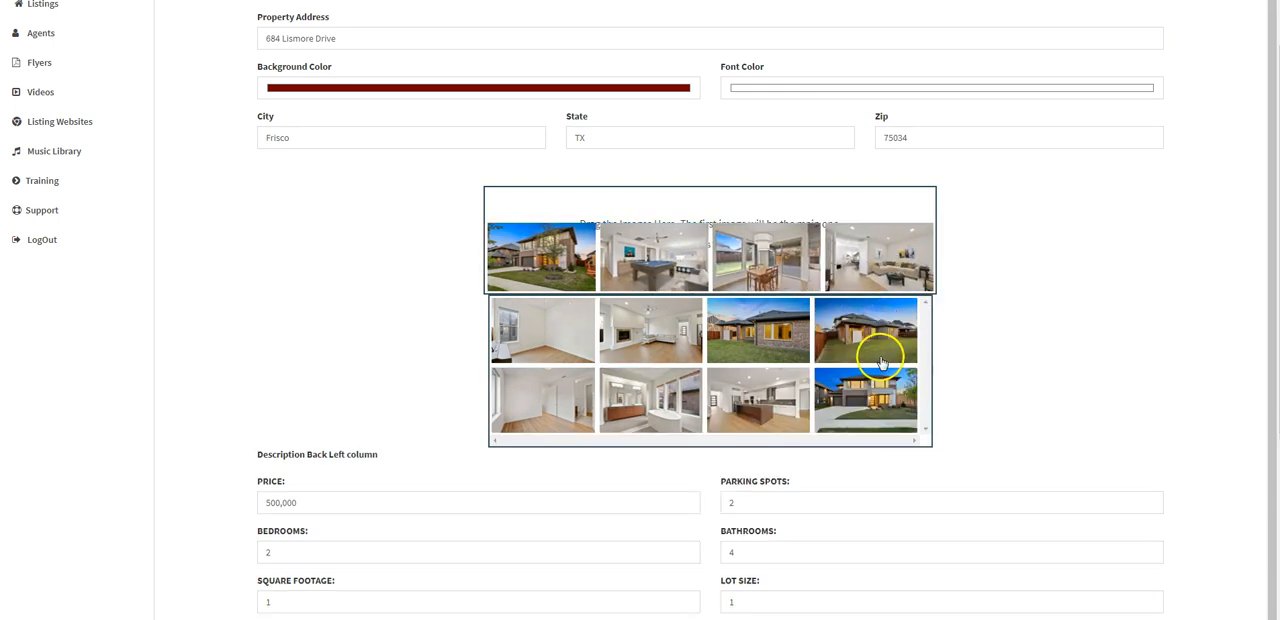
pyautogui.moveTo(680, 408); pyautogui.dragTo(828, 207)
# Step: Enlarge the front description box and delete the text from "Sleek master suite" to the end
pyautogui.scroll(-2, 742, 345)
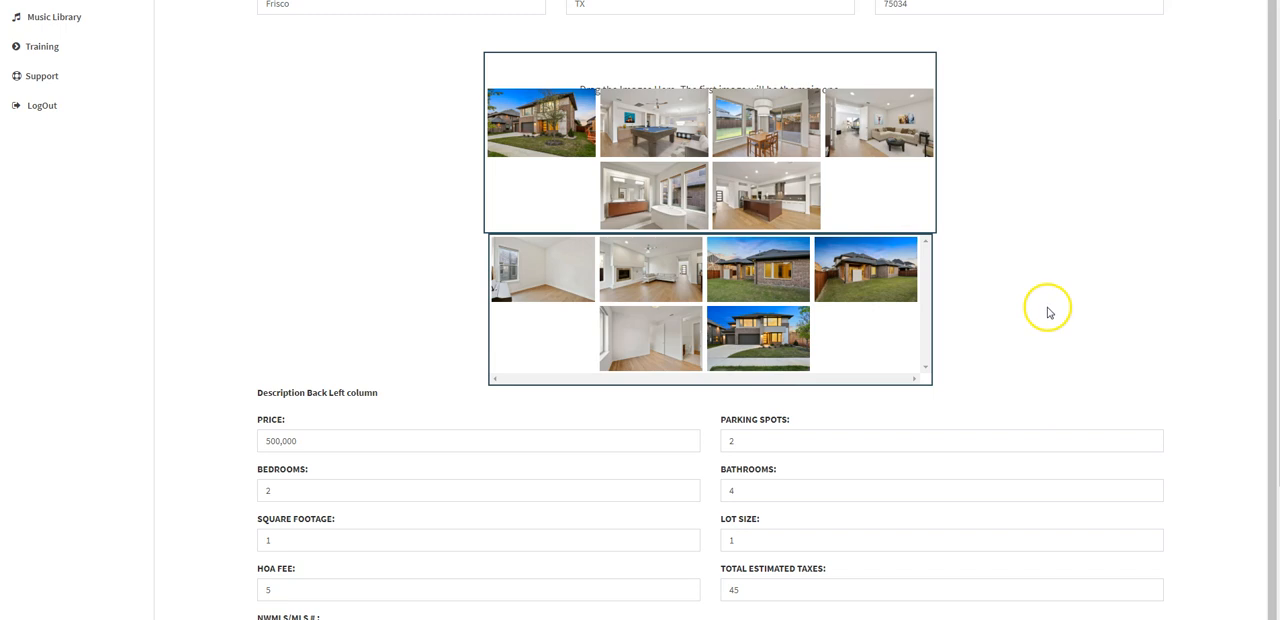
pyautogui.scroll(-3, 1047, 313)
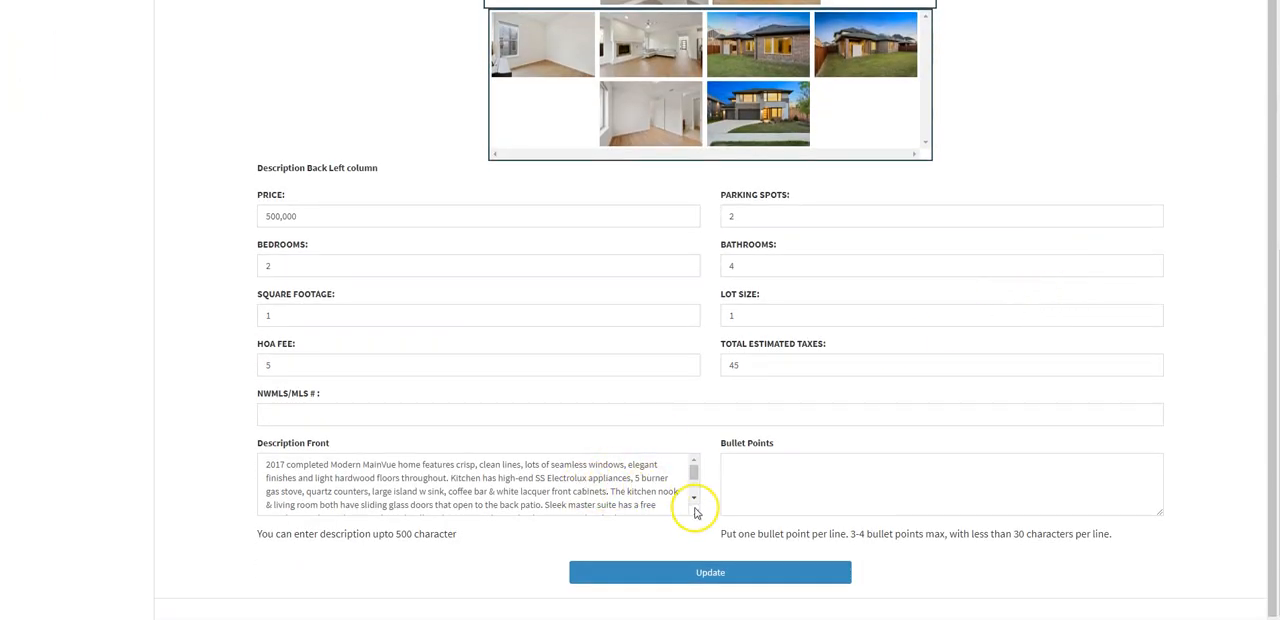
pyautogui.moveTo(697, 512); pyautogui.dragTo(706, 594)
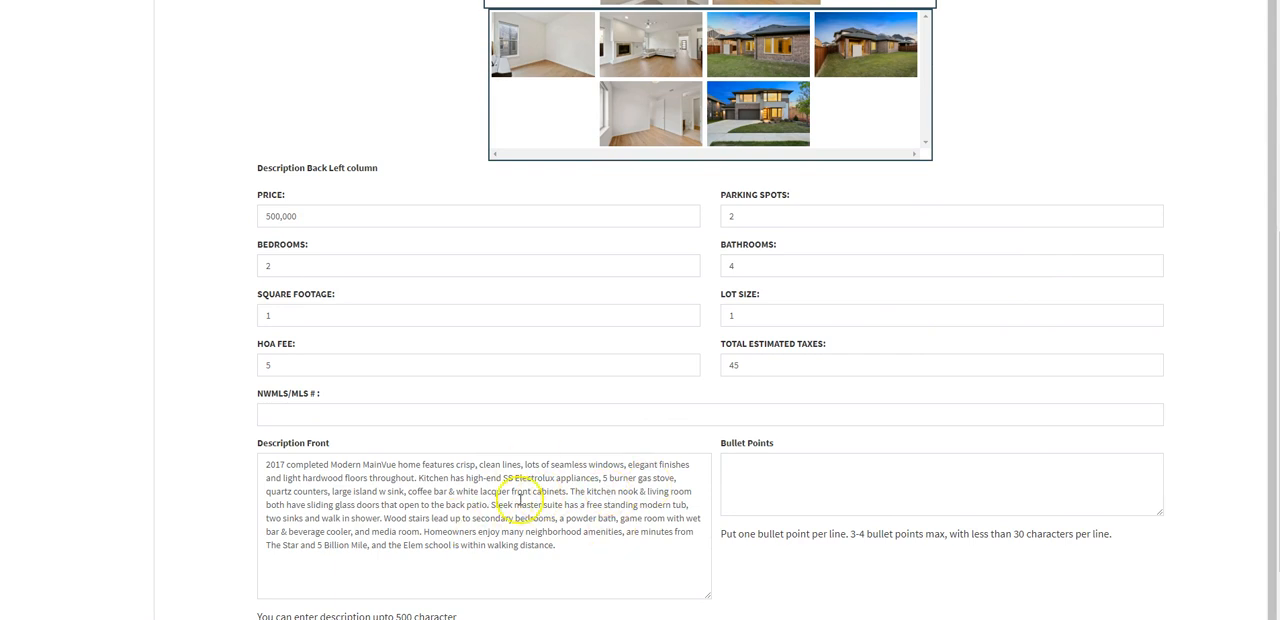
pyautogui.moveTo(490, 504); pyautogui.dragTo(587, 546)
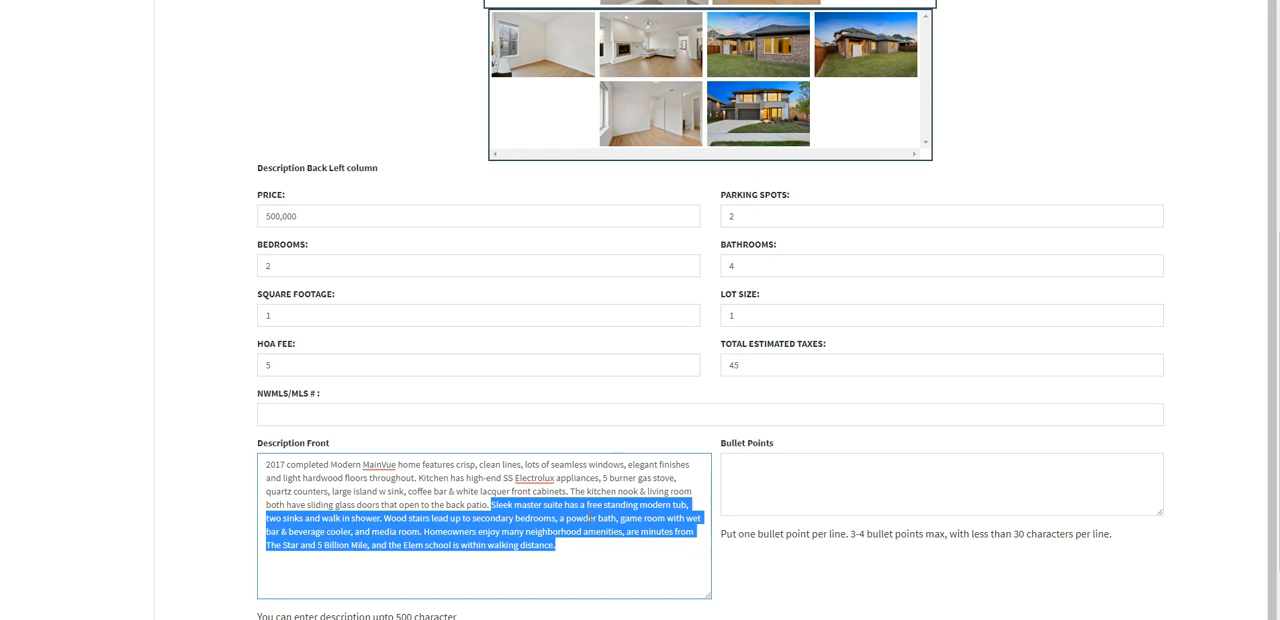
pyautogui.press('BackSpace')
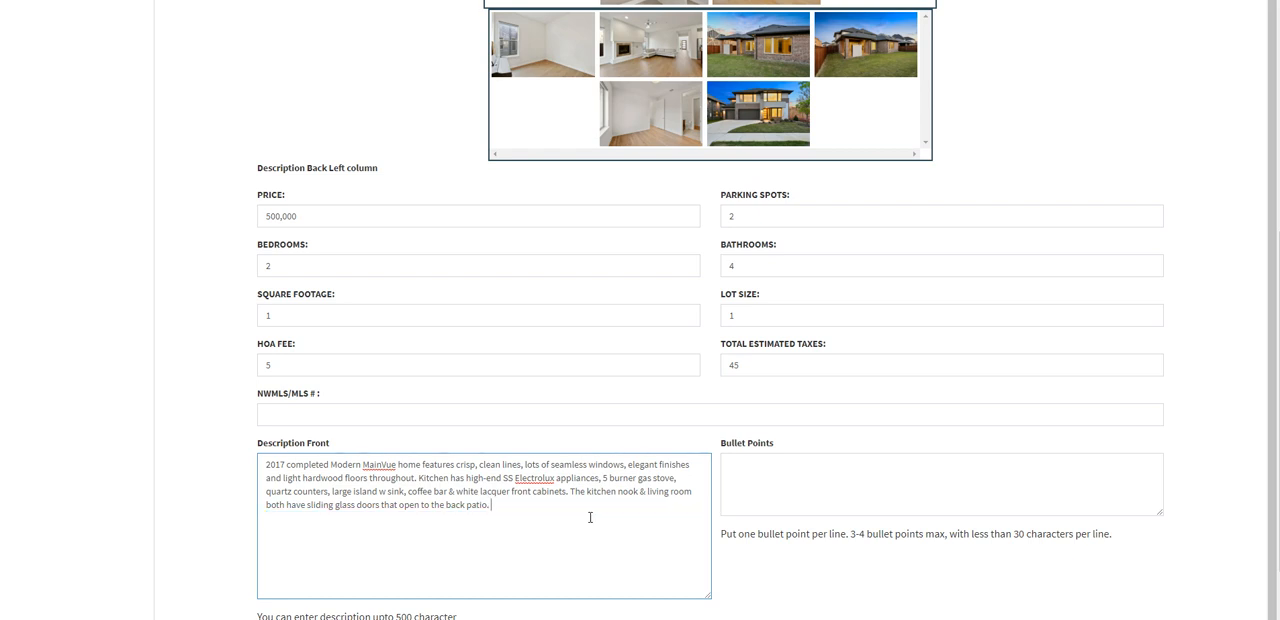
# Step: Enter the bullet points "Great schools!", "Walkable Neighborhood" and "Other Bullet" on separate lines, and update the flyer
pyautogui.click(785, 481)
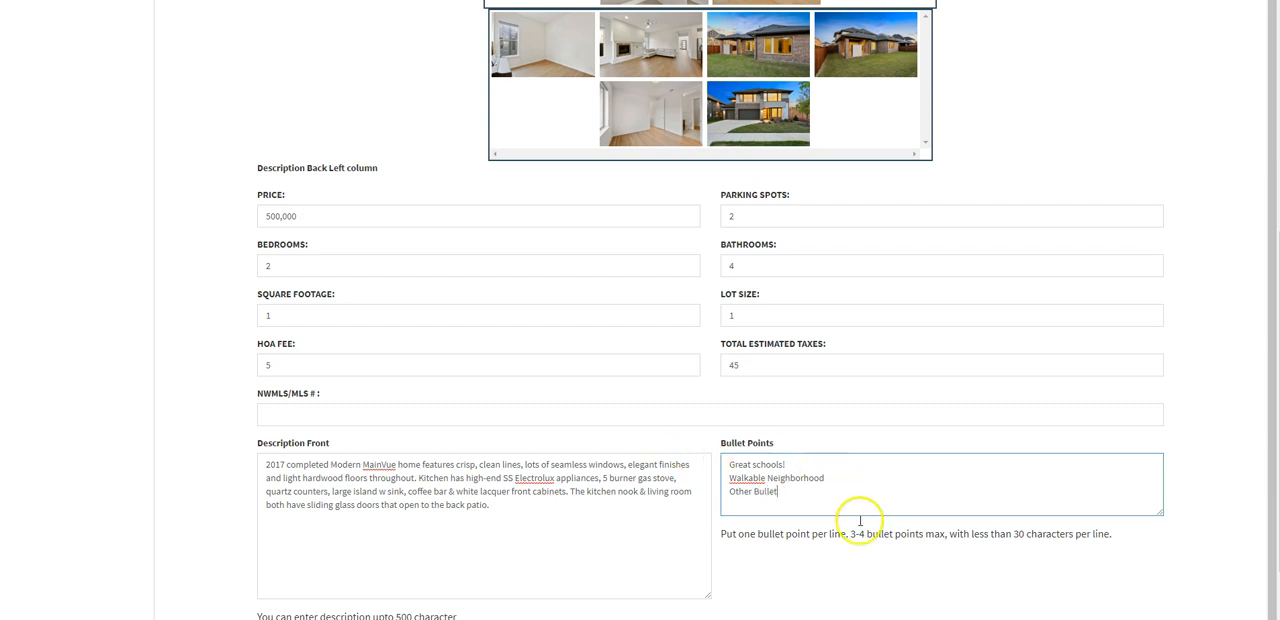
pyautogui.scroll(-1, 898, 550)
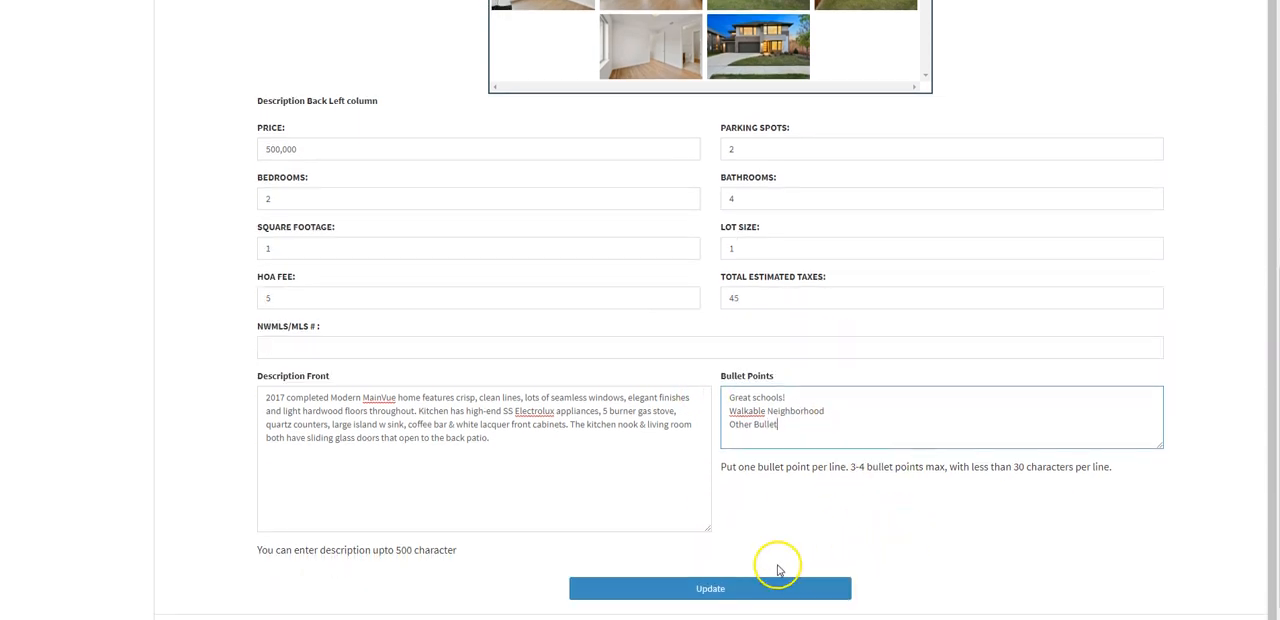
pyautogui.click(728, 591)
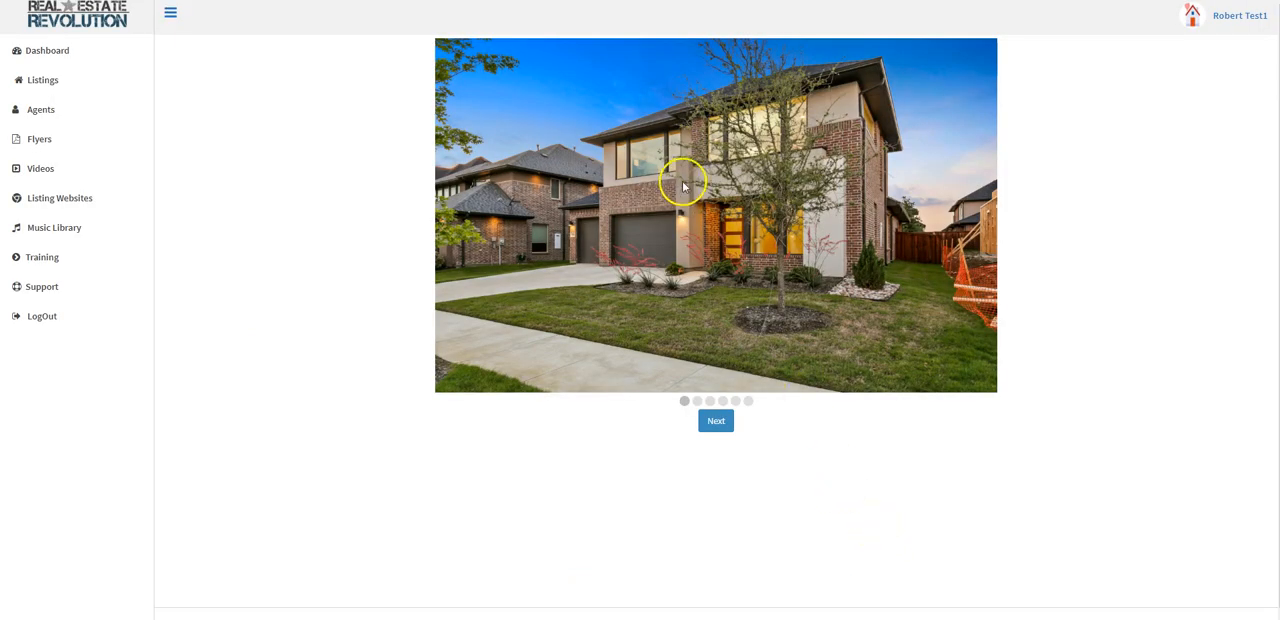
# Step: Crop the house exterior and pool table photos so that only narrow margins are trimmed off each
pyautogui.moveTo(451, 40); pyautogui.dragTo(1067, 338)
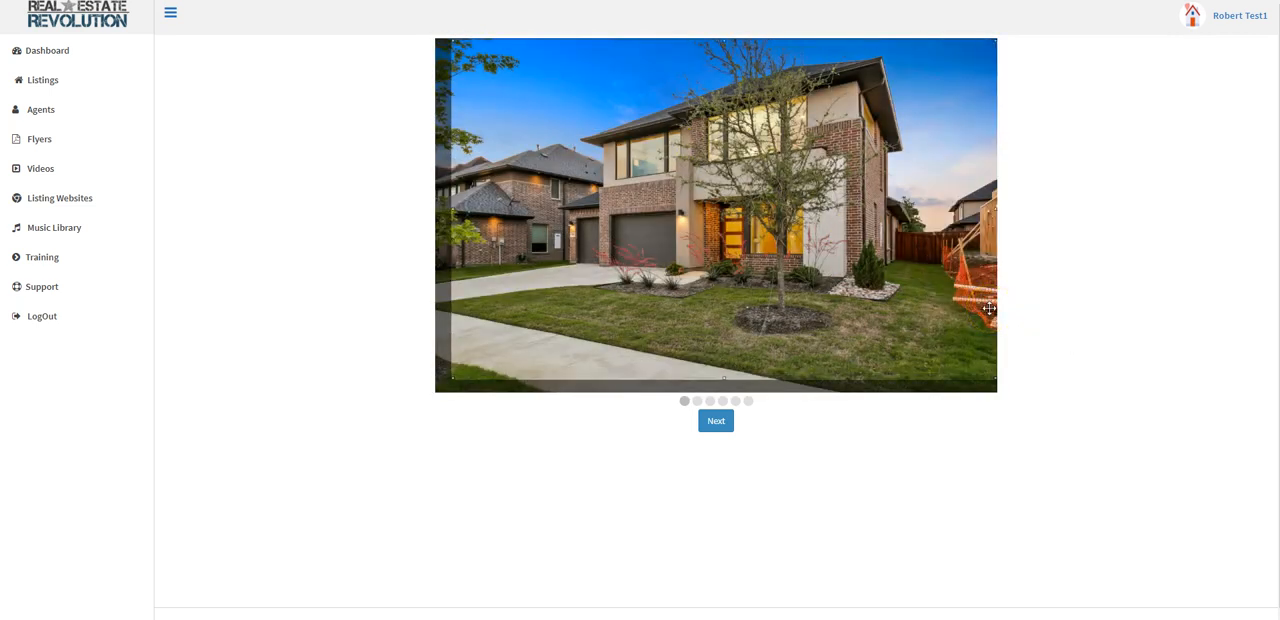
pyautogui.click(726, 428)
pyautogui.moveTo(455, 380); pyautogui.dragTo(445, 390)
pyautogui.click(715, 421)
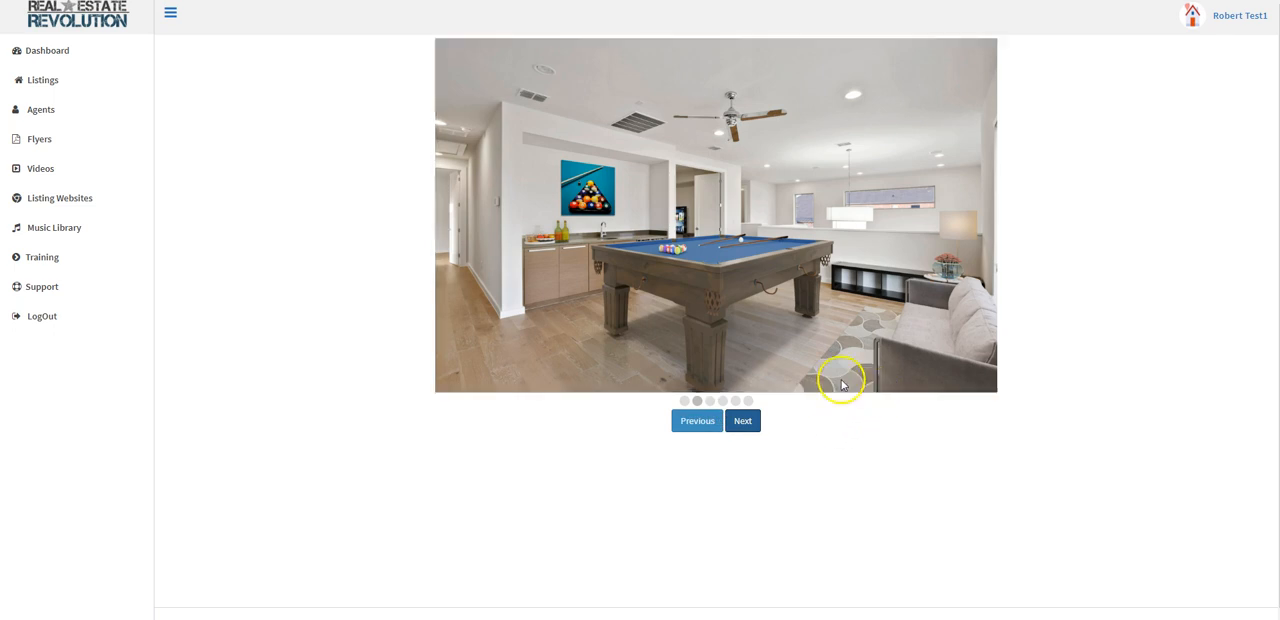
pyautogui.moveTo(451, 65); pyautogui.dragTo(1027, 402)
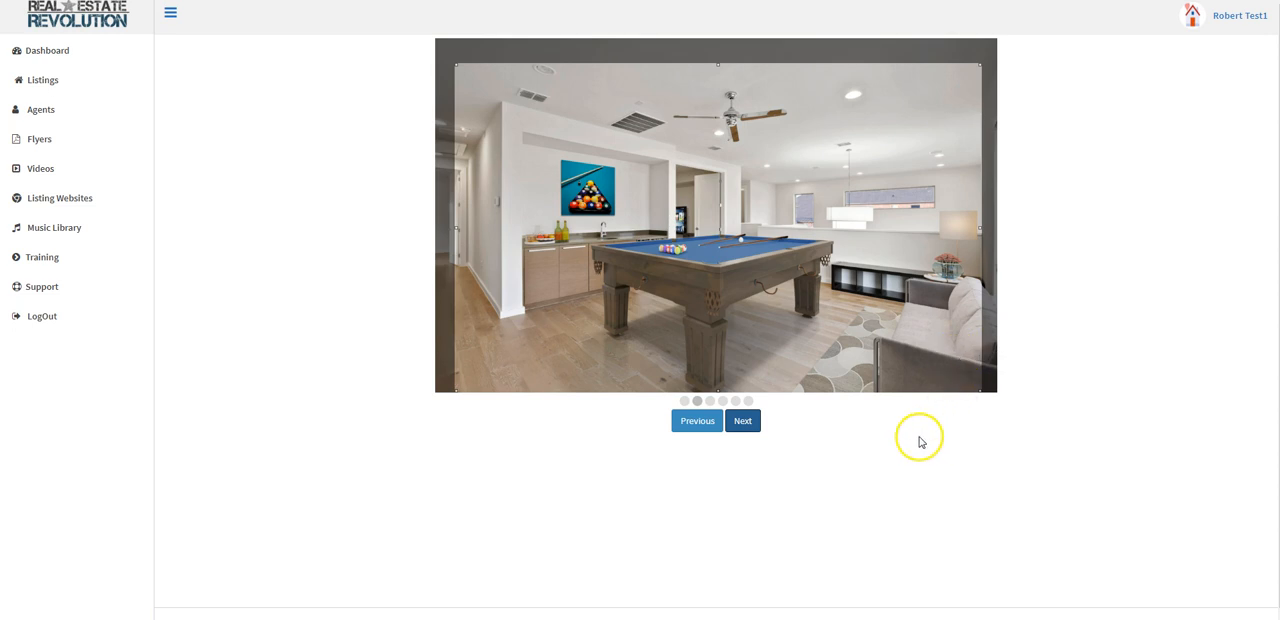
pyautogui.click(745, 421)
# Step: Crop the dining area photo to a tall, narrow frame centered on the hanging lamp and the table
pyautogui.moveTo(573, 43); pyautogui.dragTo(840, 382)
pyautogui.moveTo(692, 320); pyautogui.dragTo(712, 320)
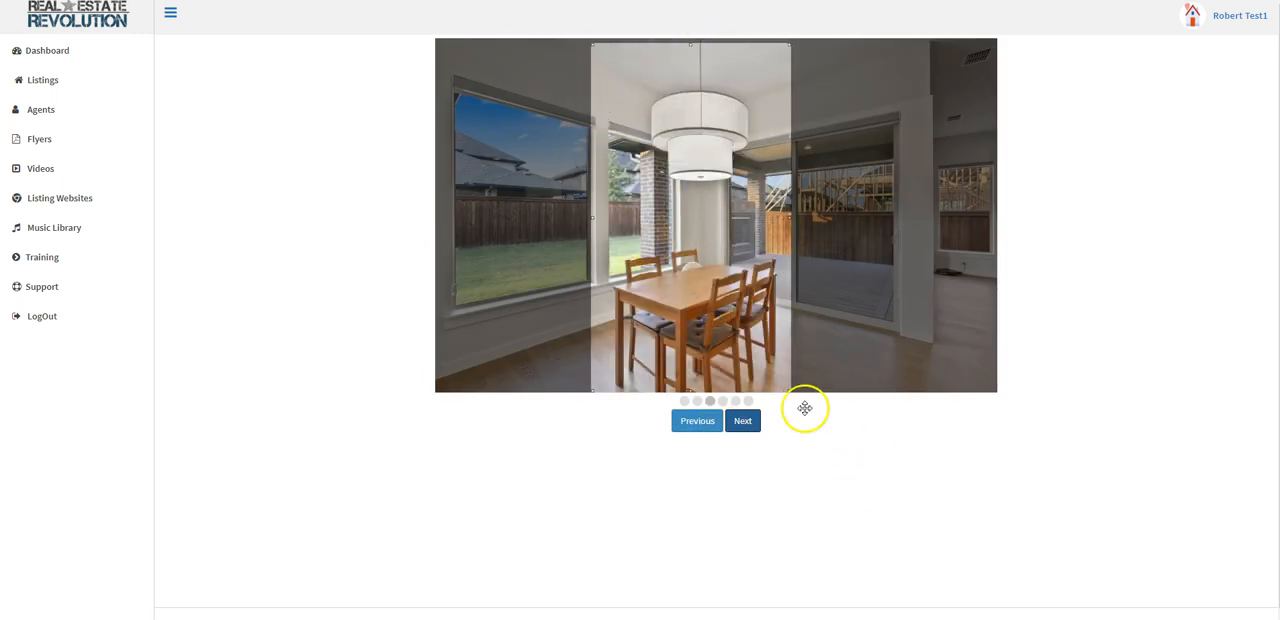
pyautogui.click(745, 423)
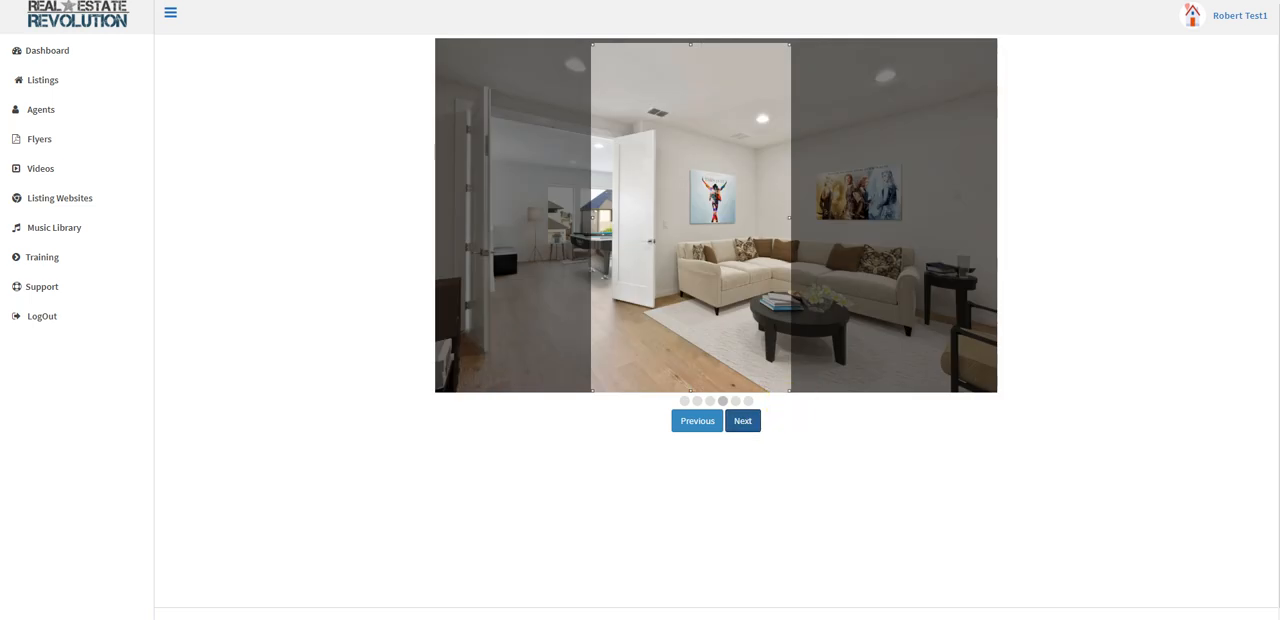
# Step: Crop the living room photo around the sofa, coffee table and open door, trimming the ceiling and the dark doorway side
pyautogui.click(766, 49)
pyautogui.moveTo(510, 81); pyautogui.dragTo(1042, 371)
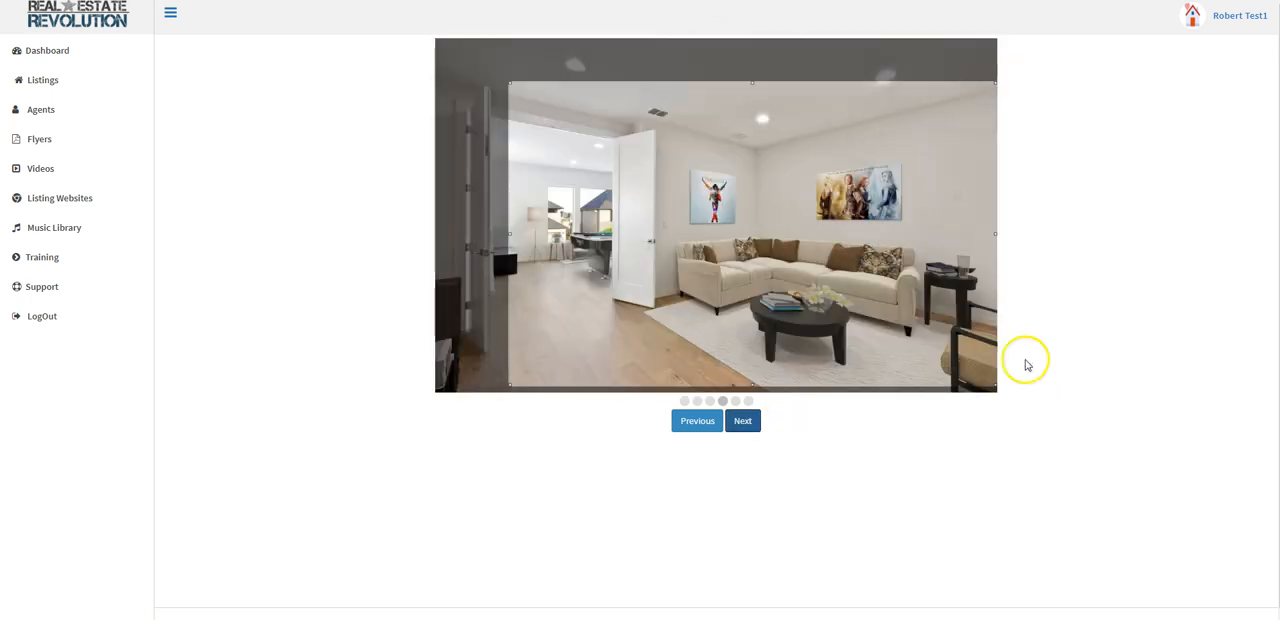
pyautogui.moveTo(510, 82); pyautogui.dragTo(544, 96)
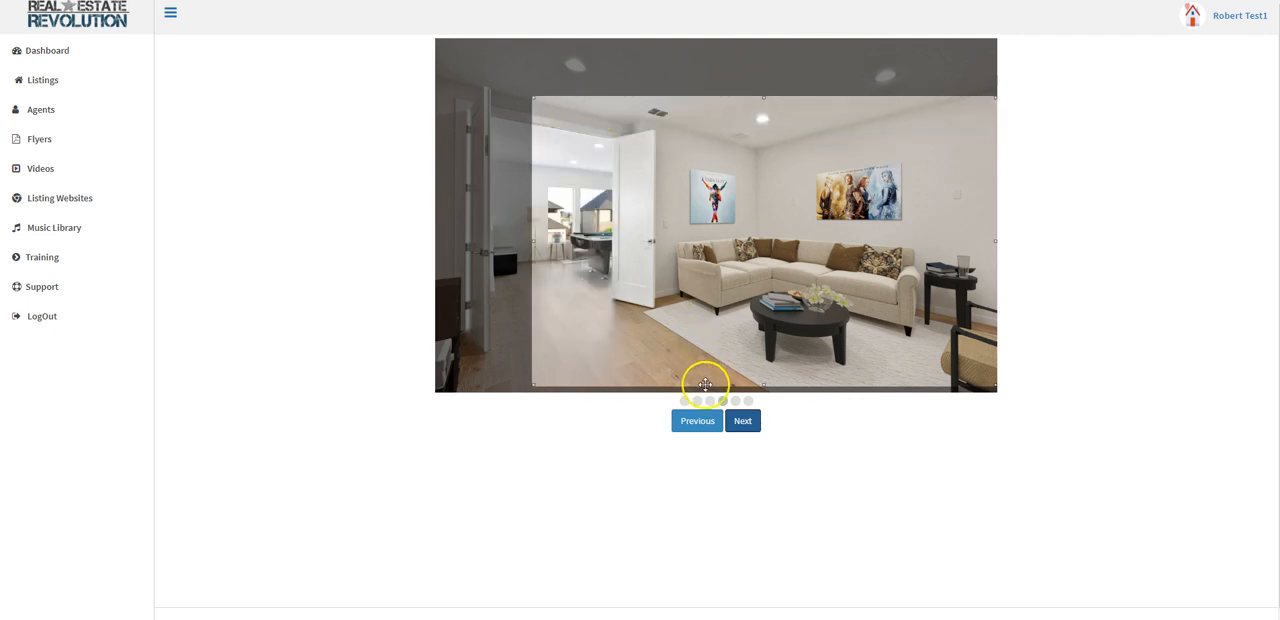
pyautogui.click(742, 420)
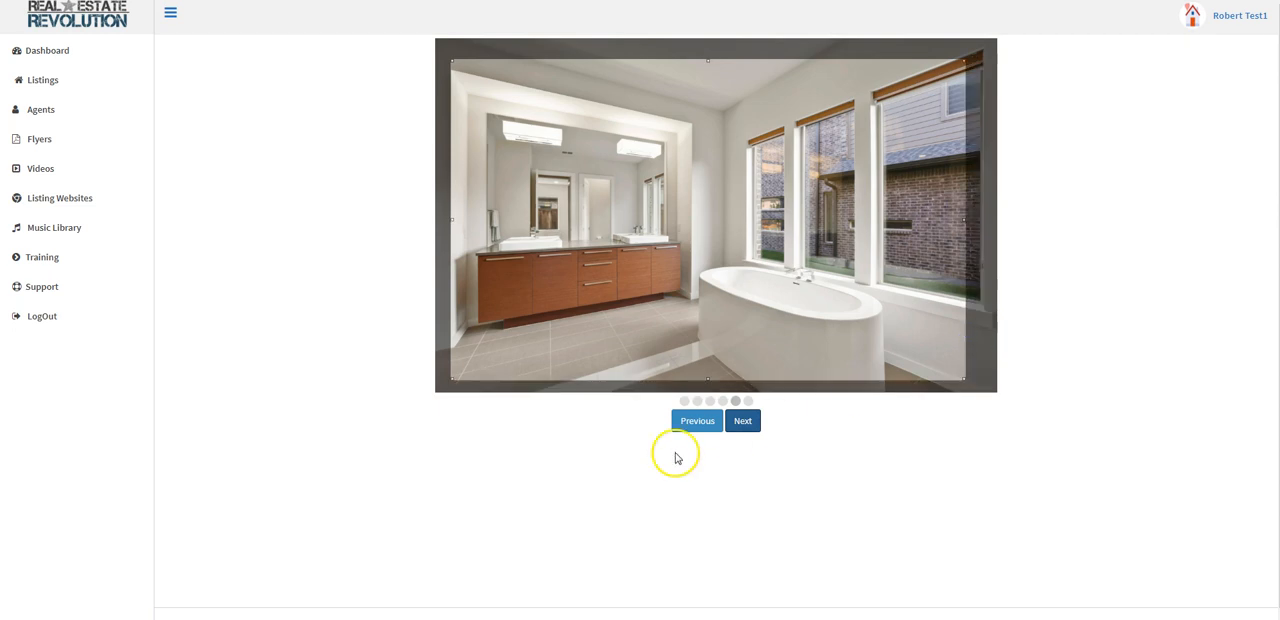
# Step: Accept the bathroom photo's crop, frame the kitchen photo around the island and cabinets, and submit the cropped images
pyautogui.click(739, 424)
pyautogui.moveTo(517, 118); pyautogui.dragTo(942, 365)
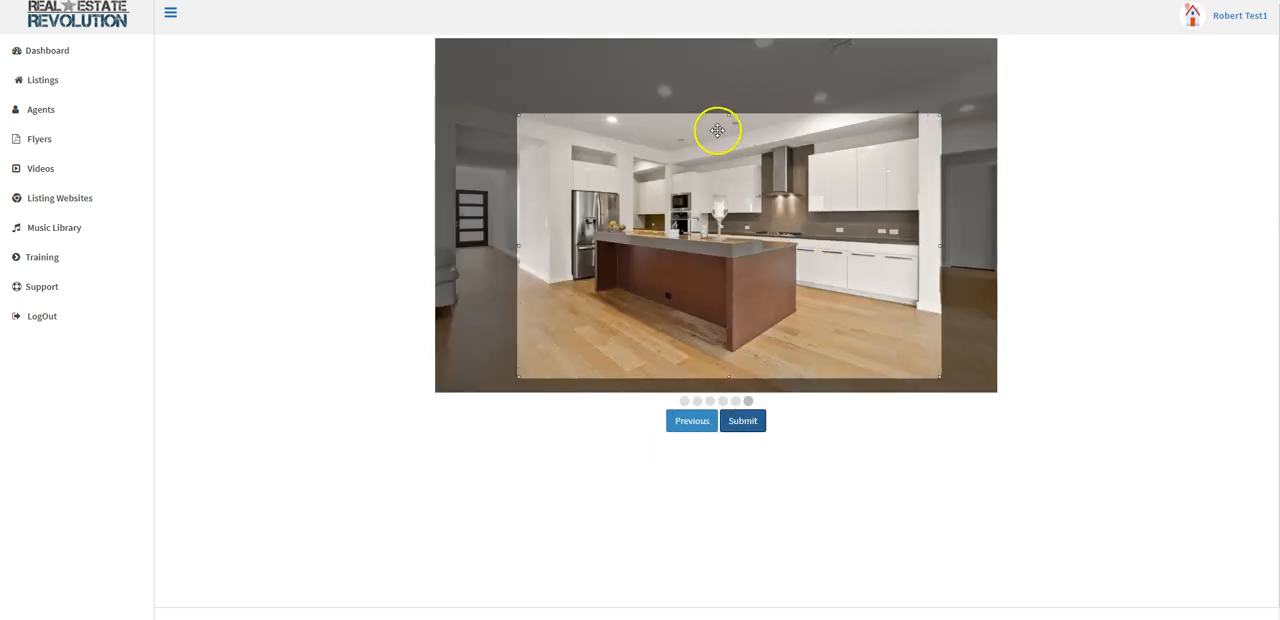
pyautogui.moveTo(517, 113); pyautogui.dragTo(494, 93)
pyautogui.click(742, 421)
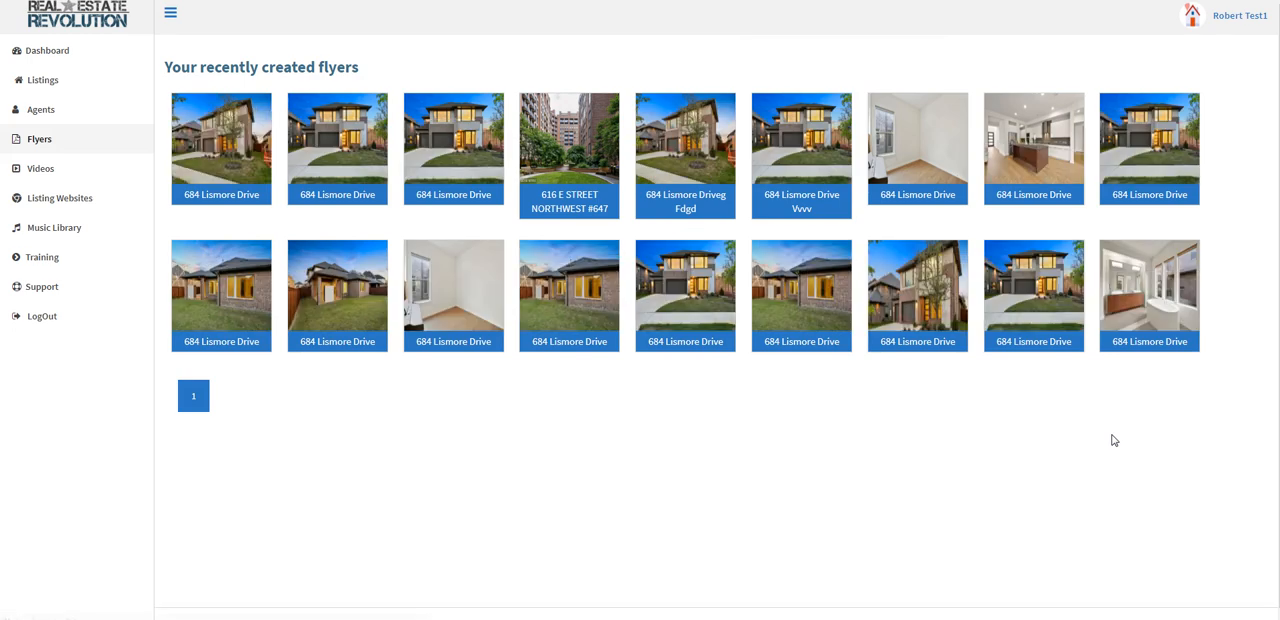
# Step: Open the first of the recently created flyers and review its photos, bullet points, description and agent details
pyautogui.click(227, 134)
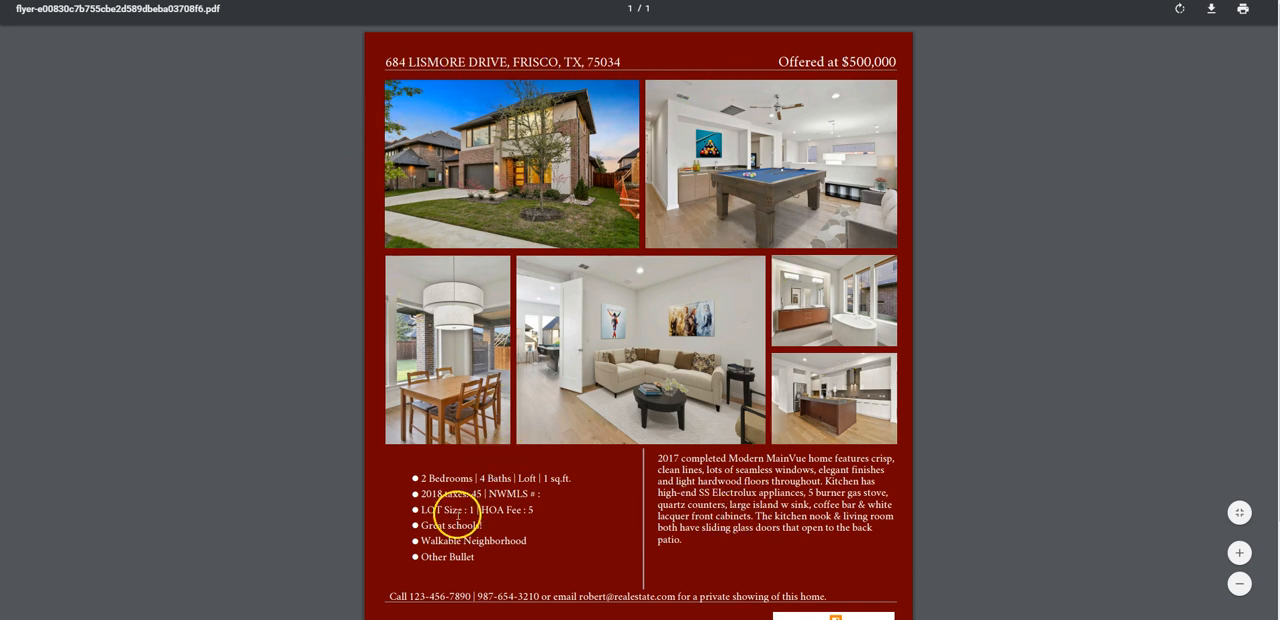
pyautogui.scroll(-1, 663, 530)
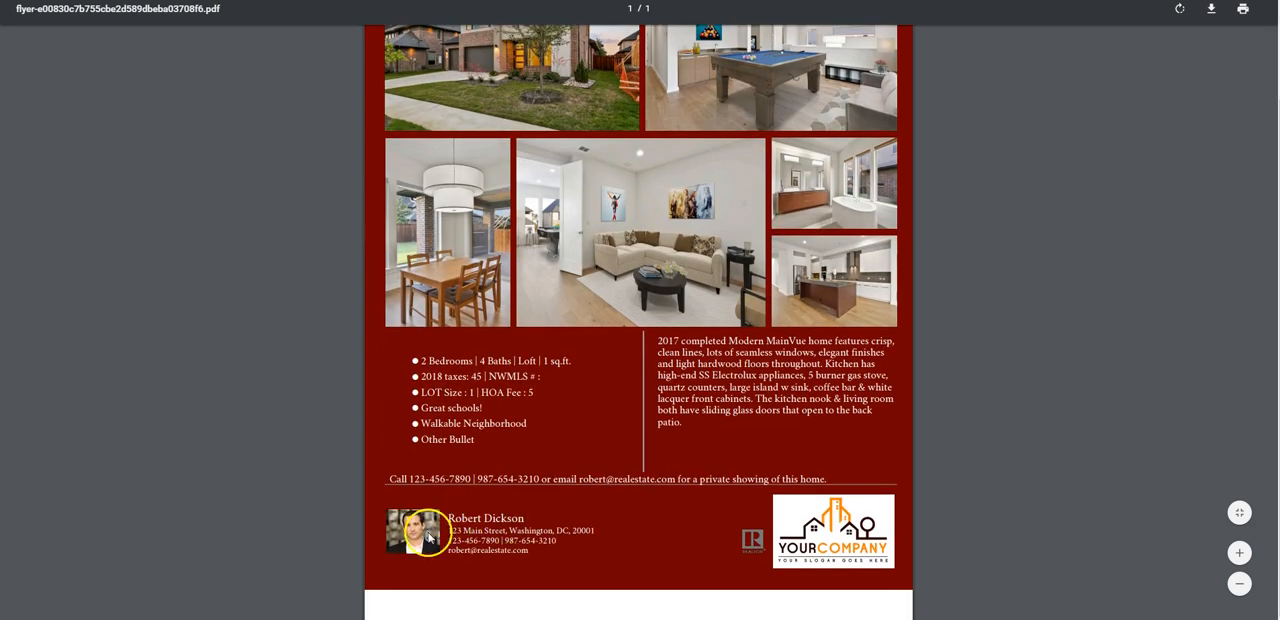